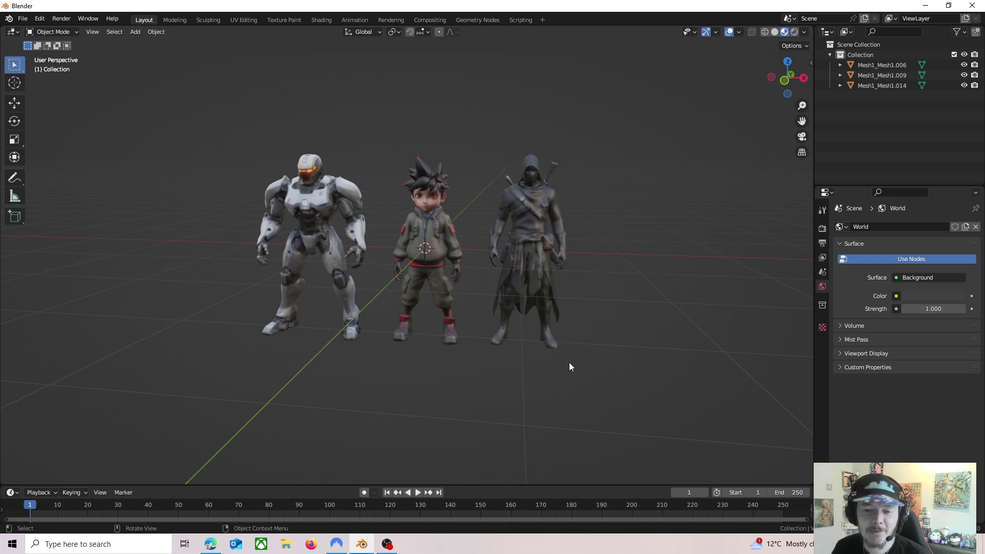
Orbit and zoom the viewport to inspect the robot, spiky-haired boy and hooded figure from several angles.
middle_drag(373, 386, 397, 389)
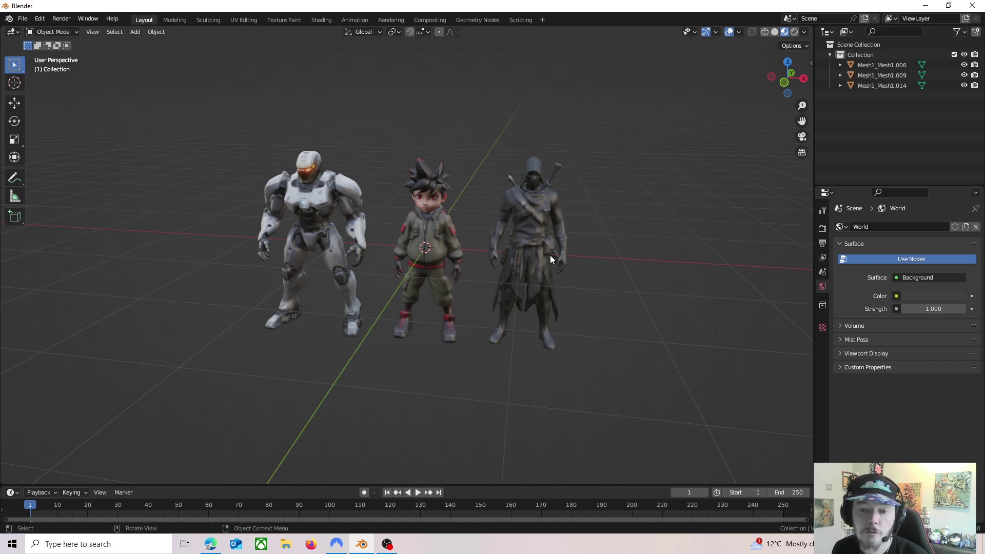
middle_drag(544, 257, 515, 363)
scroll(509, 362, up, 2)
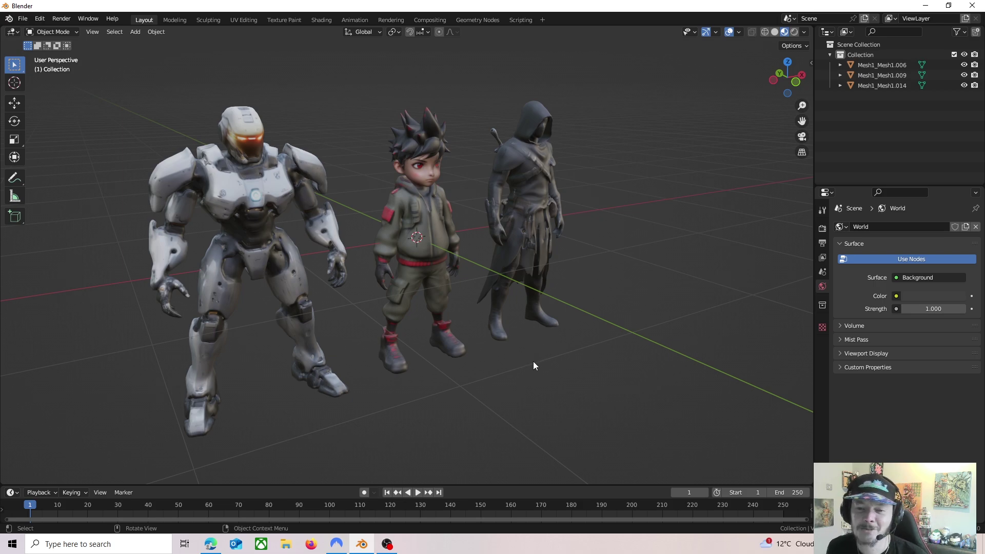
middle_drag(488, 388, 426, 375)
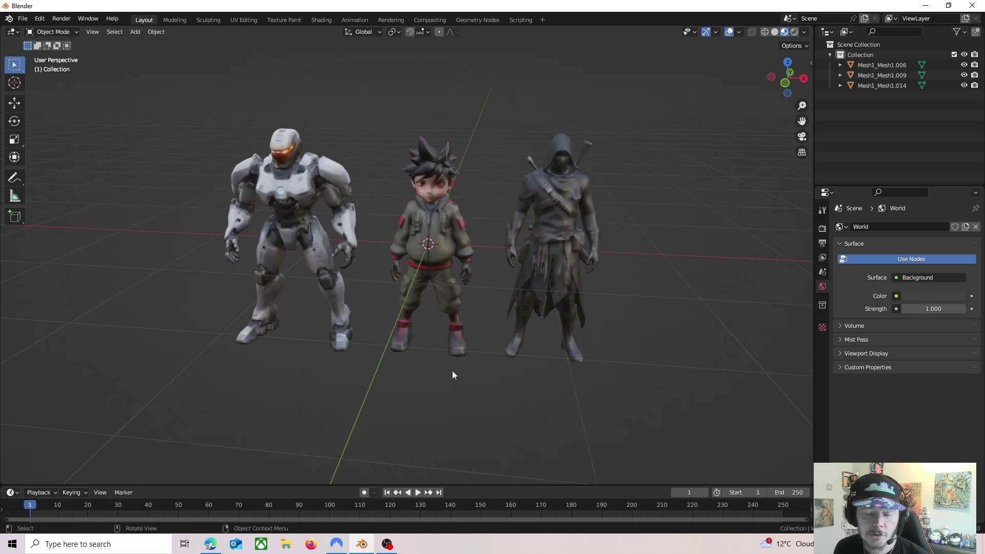
middle_drag(416, 354, 448, 349)
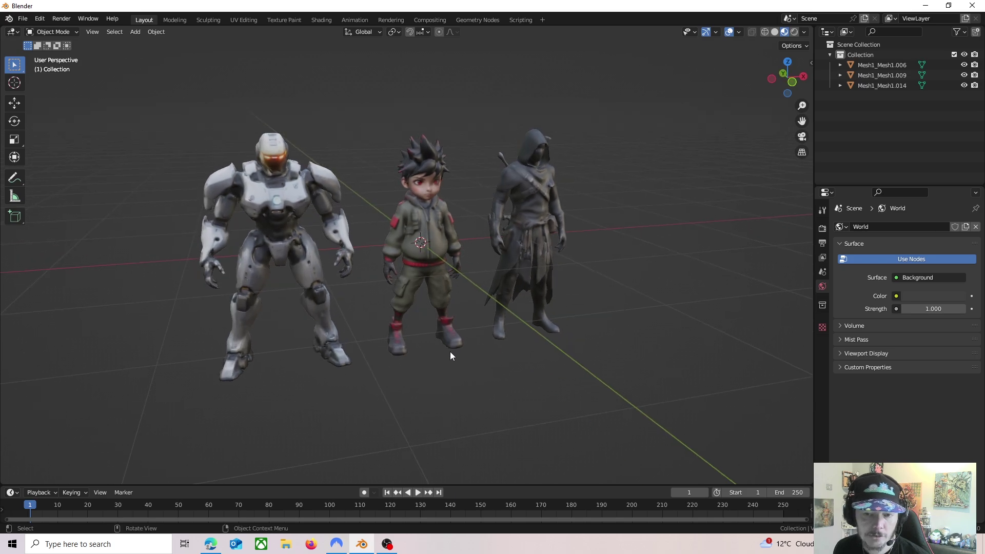
mouse_move(538, 333)
middle_down()
mouse_move(513, 331)
mouse_move(523, 336)
middle_up()
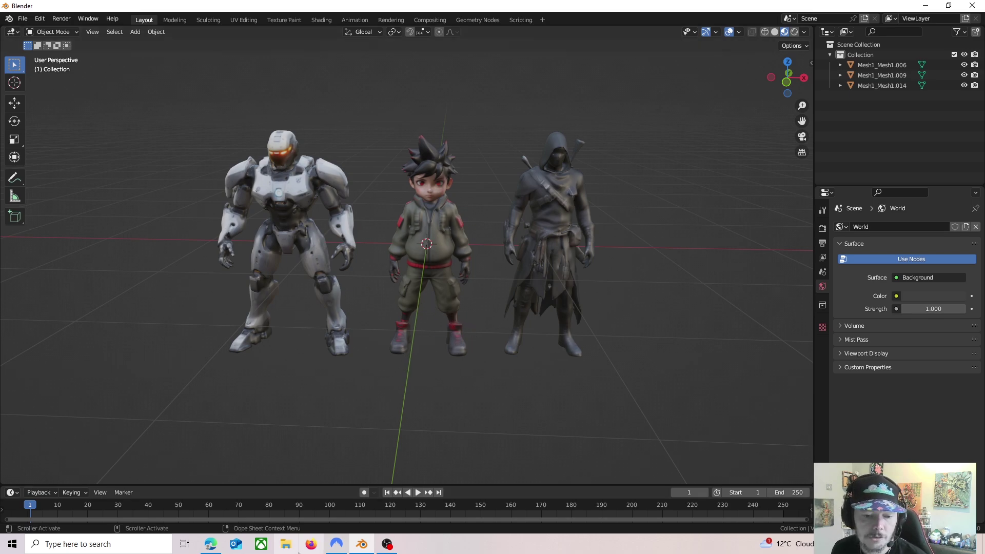
click(214, 548)
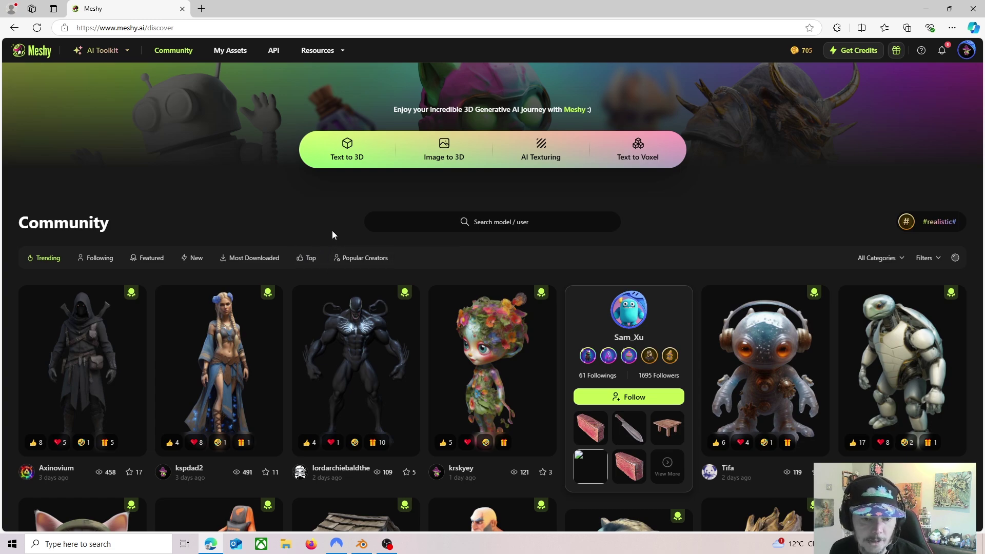
scroll(354, 318, down, 2)
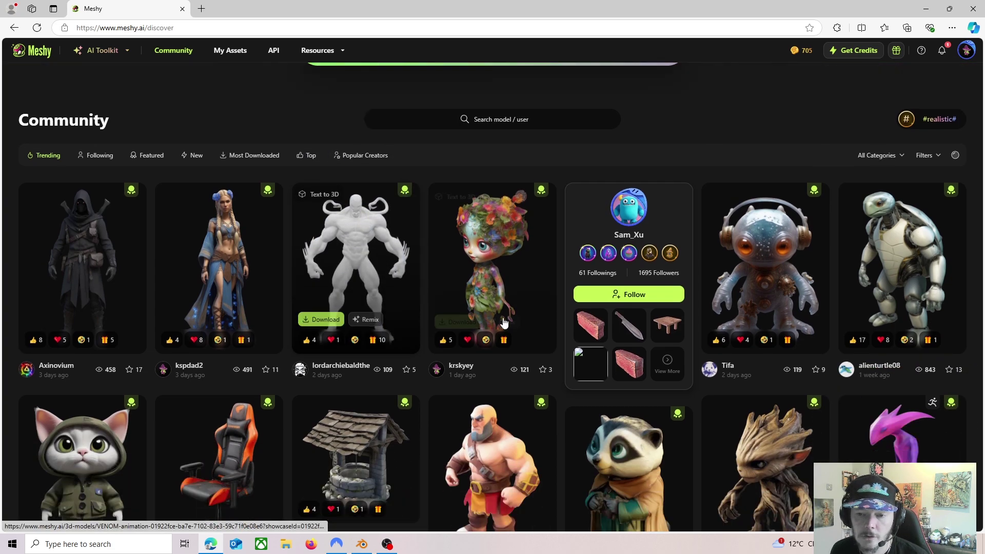
scroll(559, 282, down, 3)
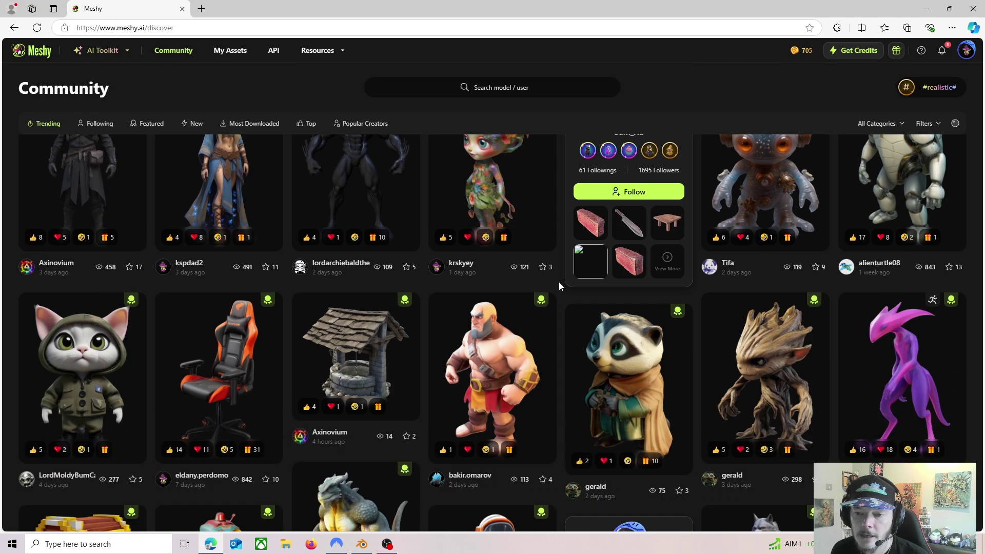
scroll(558, 308, down, 3)
scroll(563, 338, up, 8)
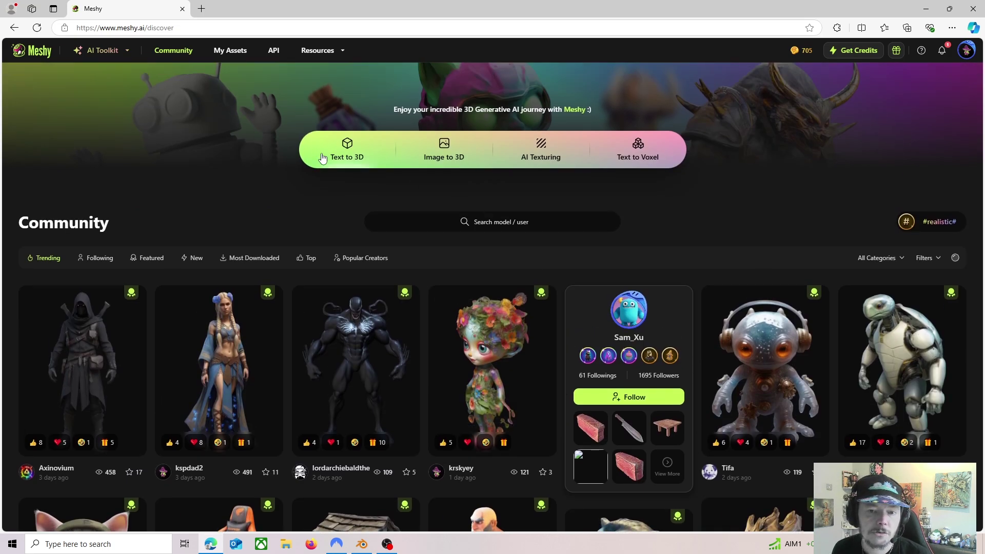
Switch Meshy from the Image to 3D workspace to Text to 3D.
click(445, 153)
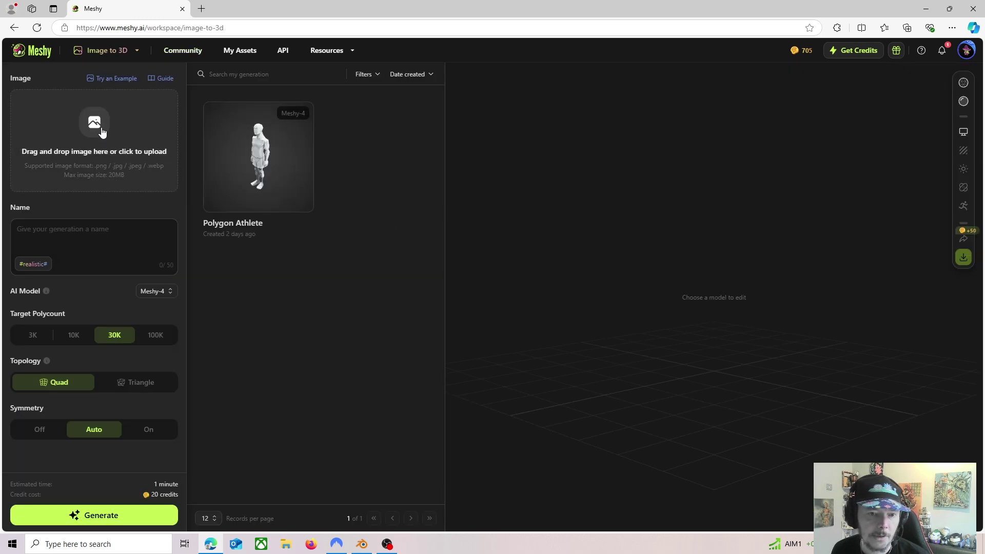
mouse_move(134, 53)
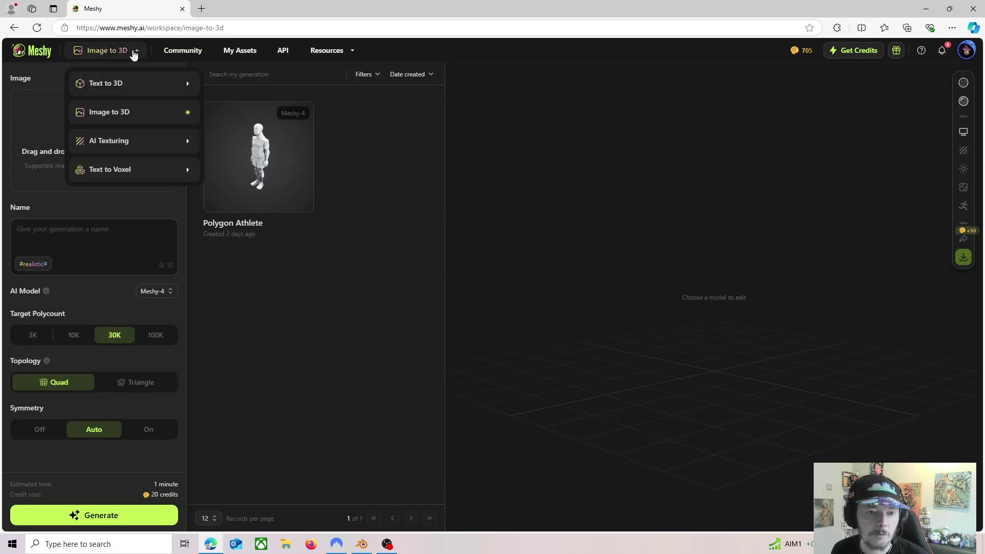
click(130, 84)
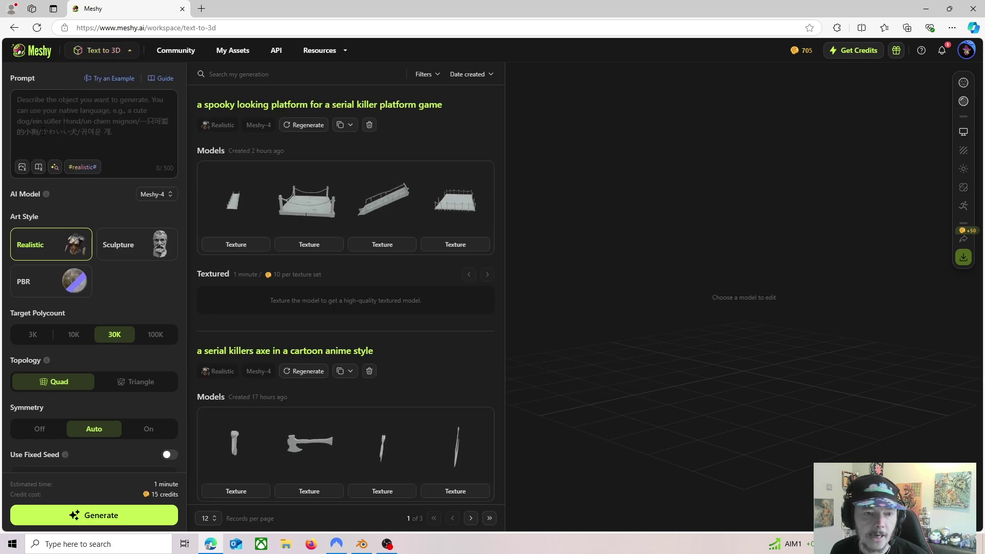
Enter the prompt 'a small green alien' and generate the models.
click(92, 133)
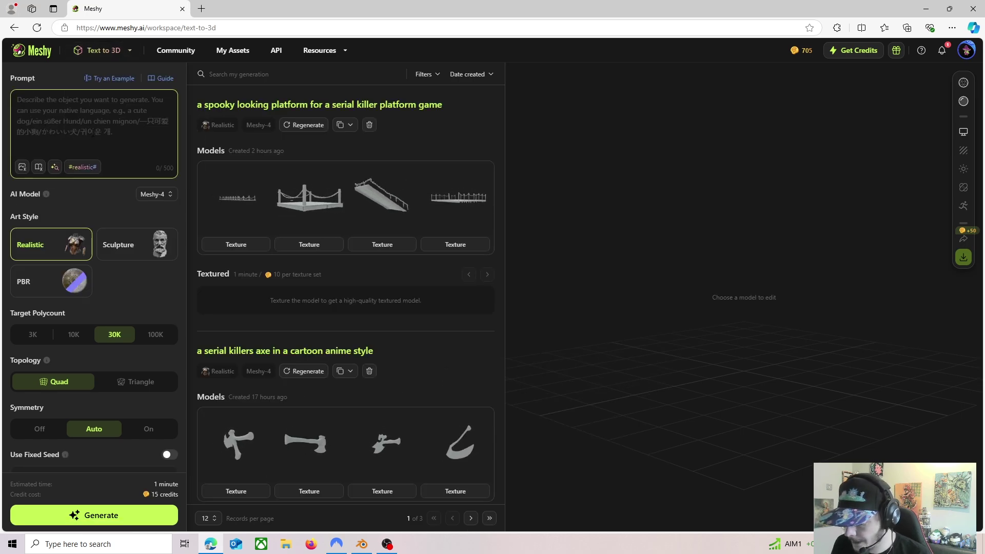
text(a )
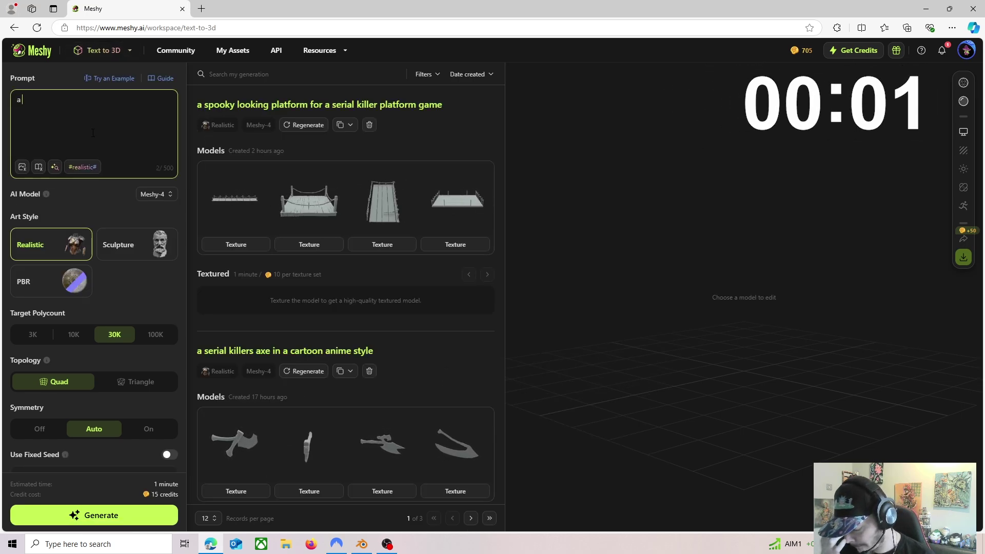
text(small green alien)
click(121, 516)
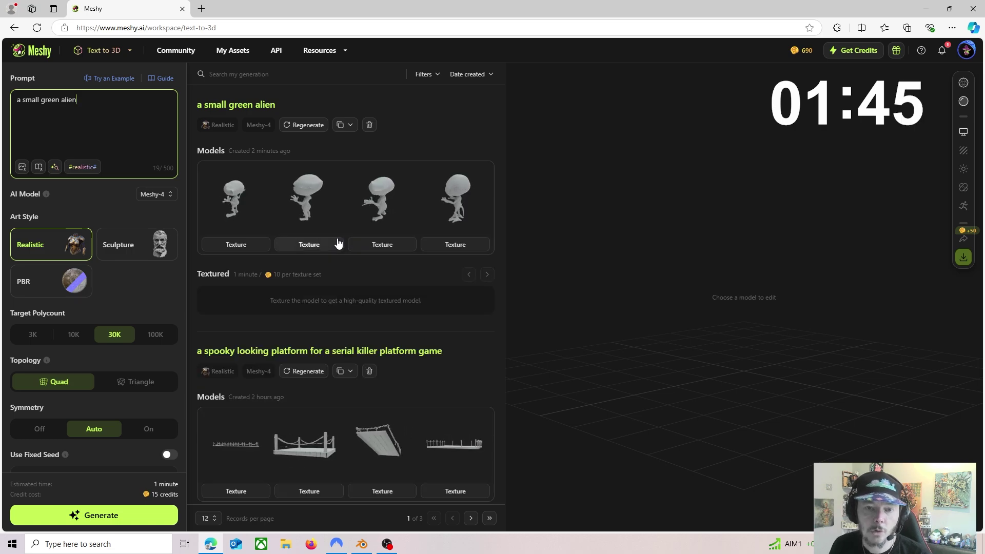
Preview the second, third and fourth alien variants, orbiting each, ending on the fourth facing front.
mouse_move(318, 200)
click(309, 200)
click(309, 201)
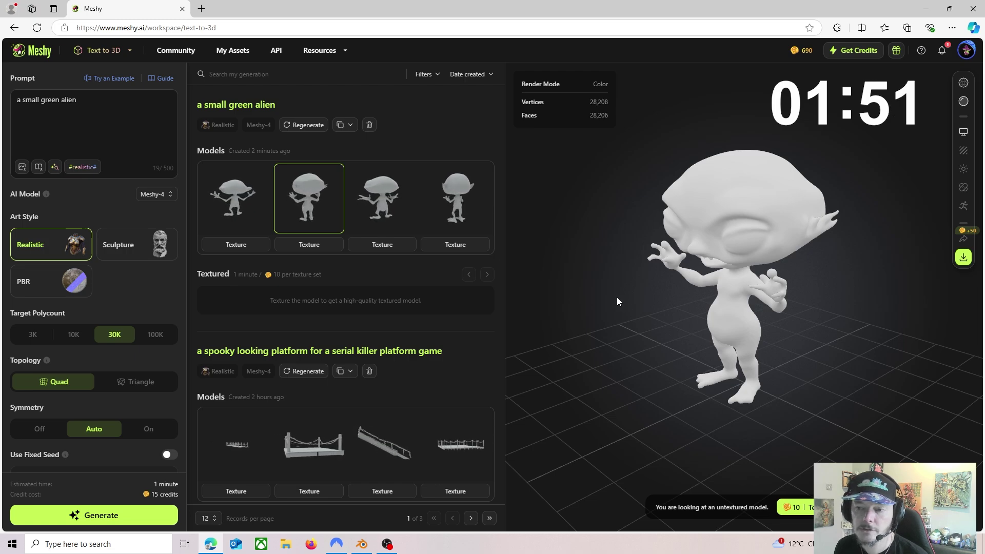
drag(605, 279, 658, 311)
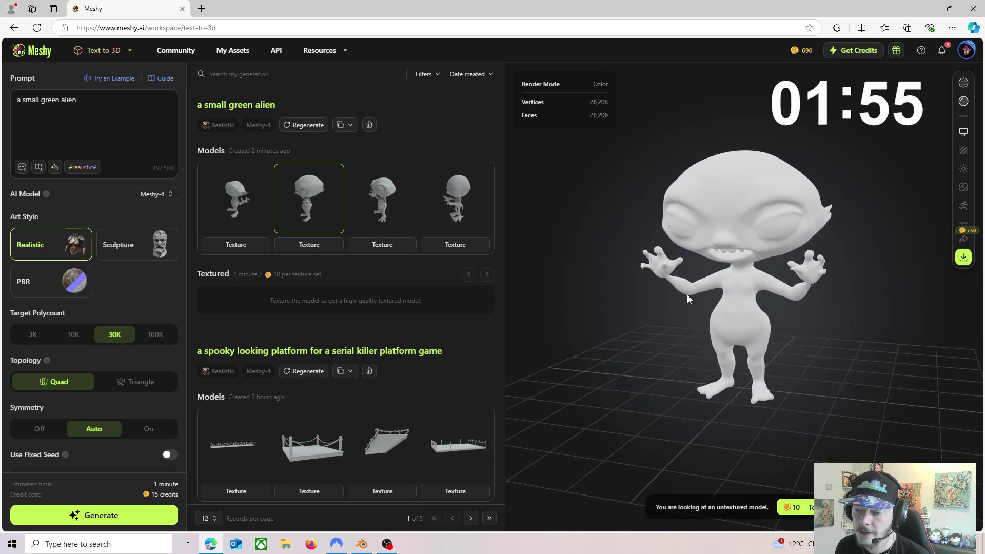
click(368, 212)
click(465, 210)
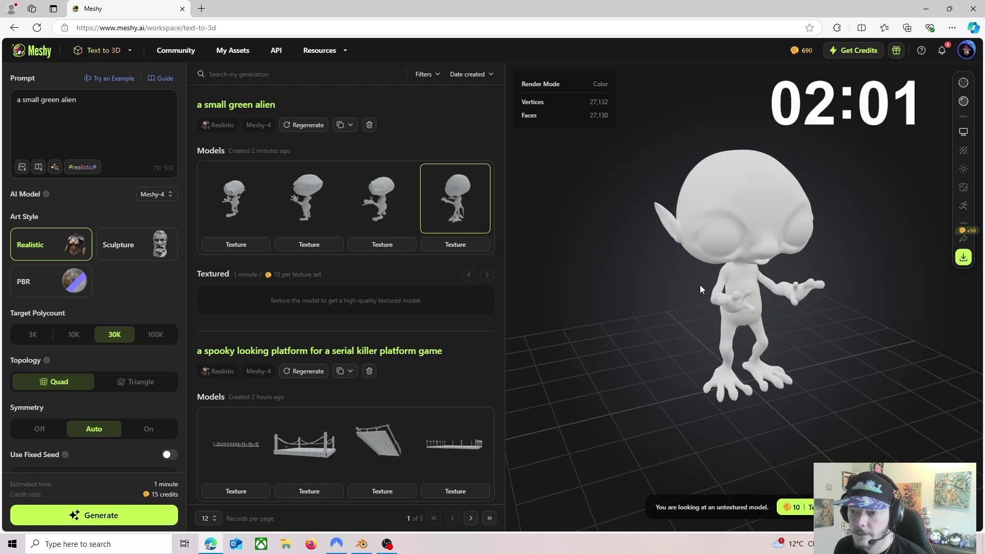
drag(698, 285, 588, 284)
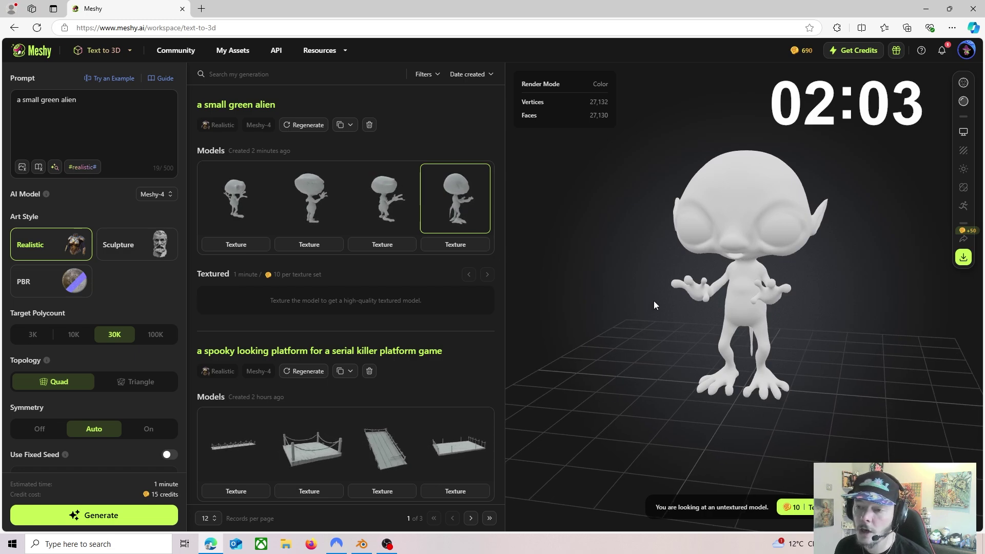
drag(654, 301, 642, 303)
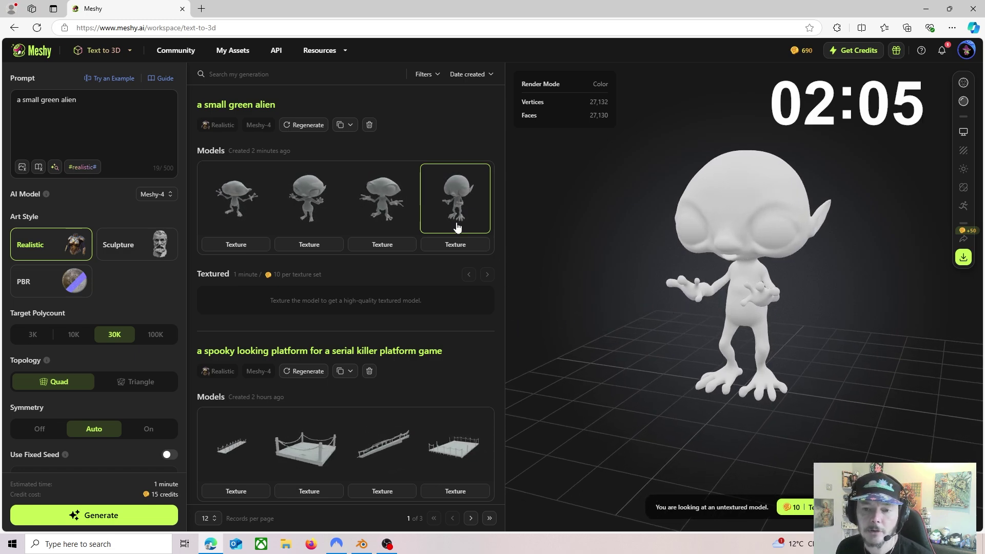
mouse_move(645, 269)
mouse_down()
mouse_move(694, 272)
mouse_move(660, 279)
mouse_up()
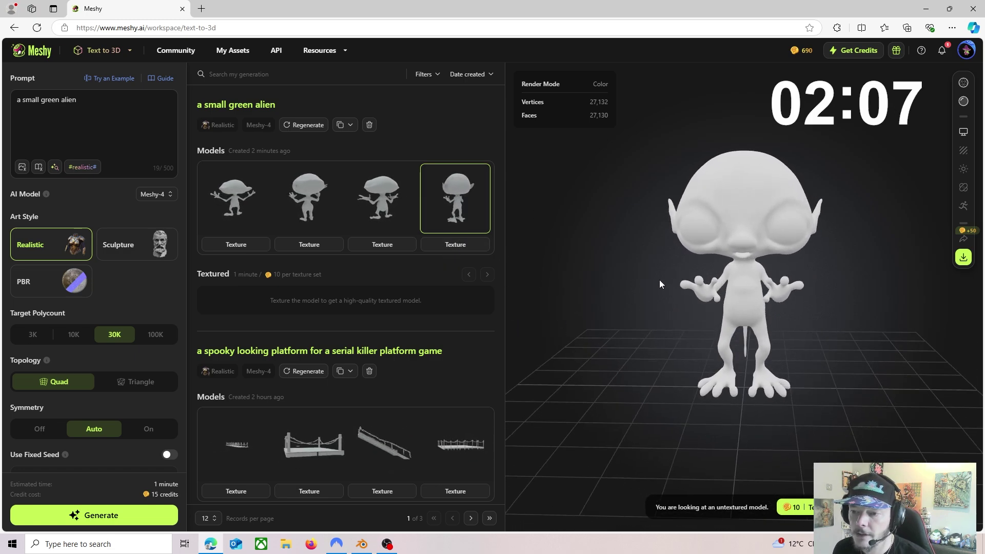
Start generating a texture for the fourth alien variant.
click(444, 246)
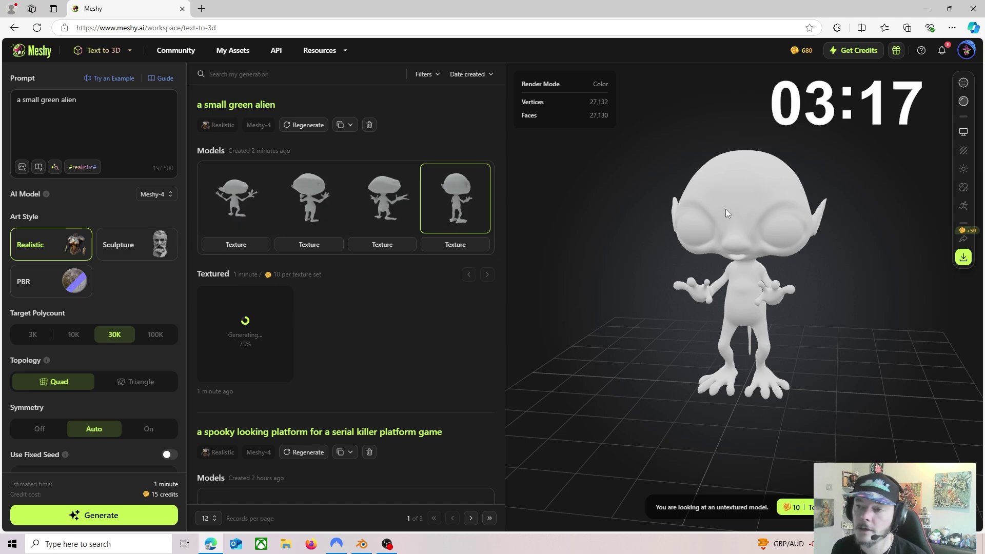
Open the generation mode list and close it again without changing modes.
click(118, 56)
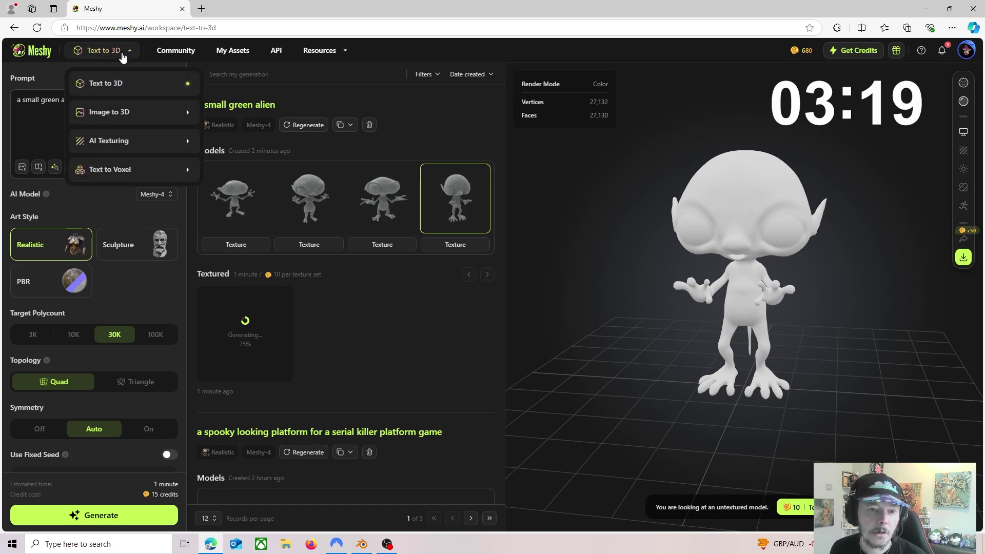
click(117, 91)
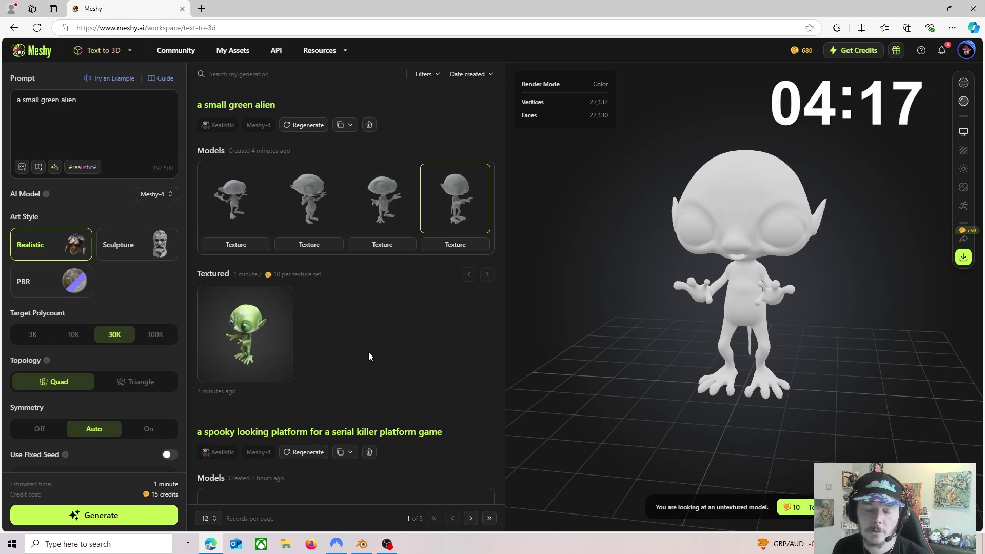
Show the textured alien in the 3D viewer and orbit it to face the front.
click(229, 332)
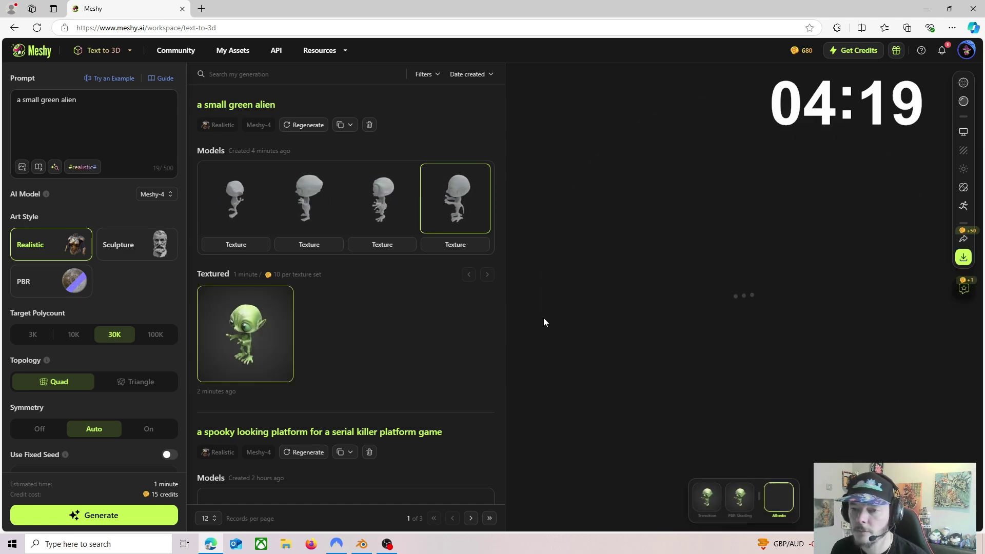
drag(684, 305, 792, 387)
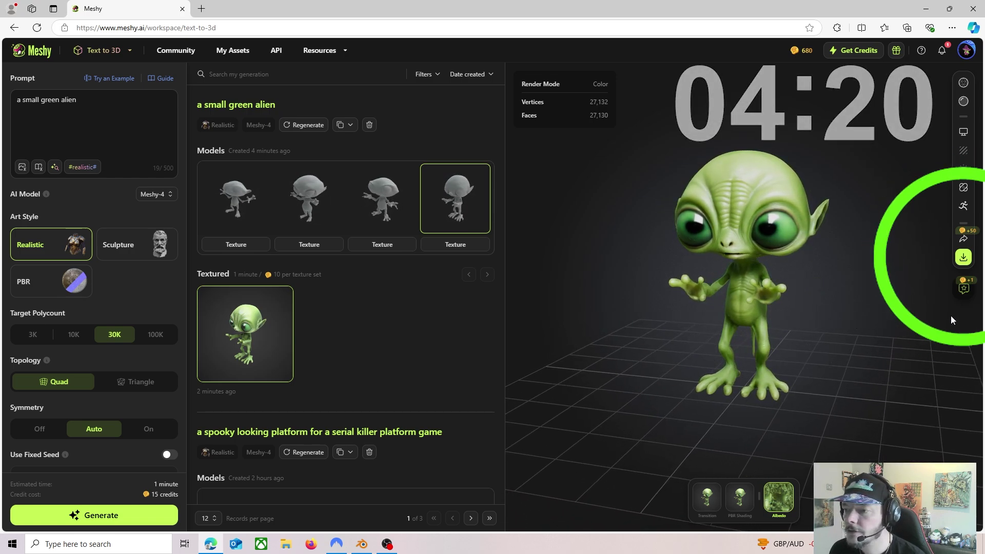
Download the textured alien in FBX format.
click(963, 259)
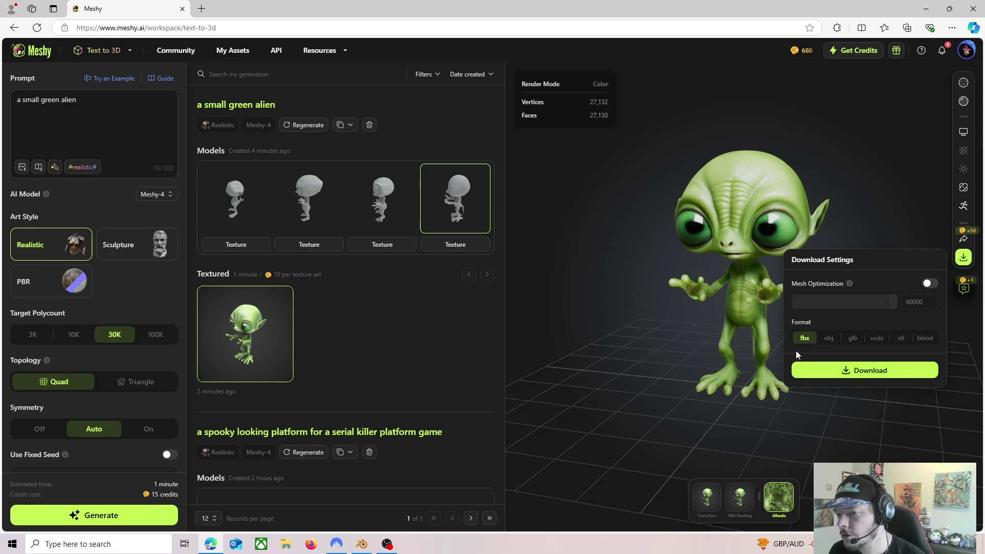
click(846, 372)
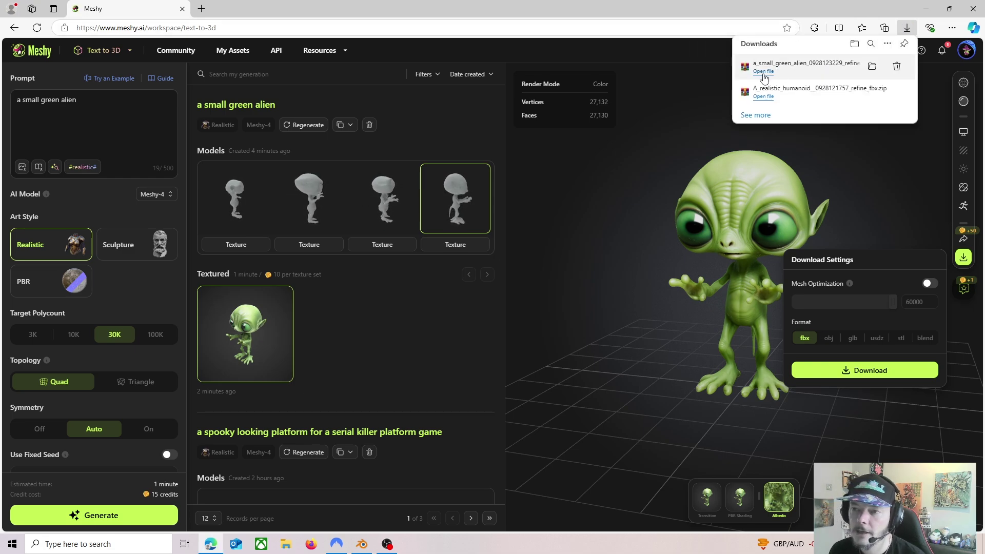
click(763, 71)
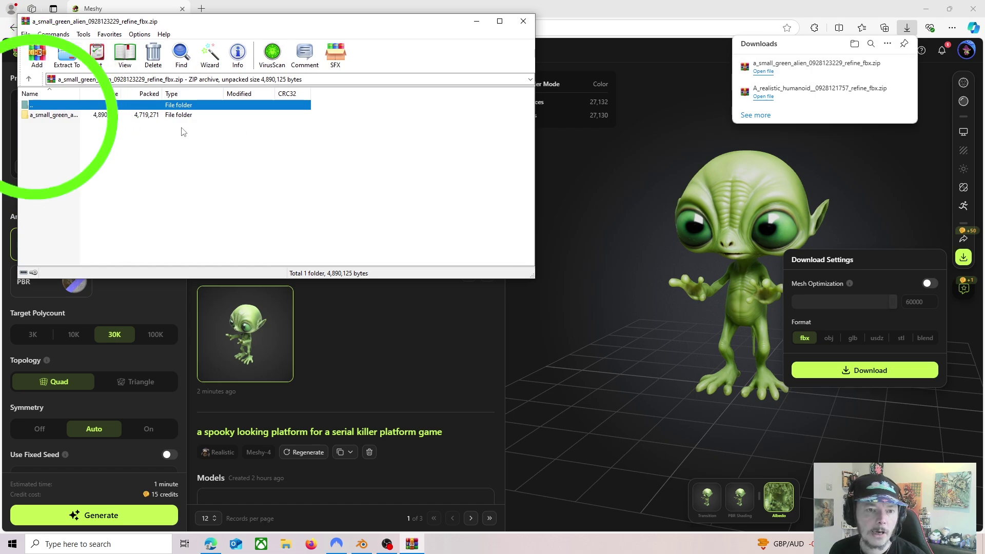
double_click(59, 115)
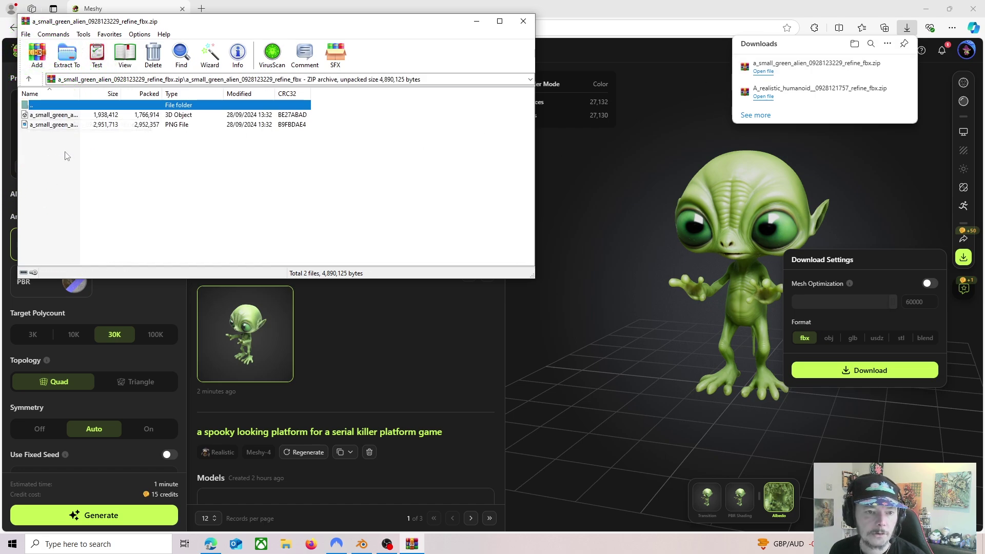
click(44, 116)
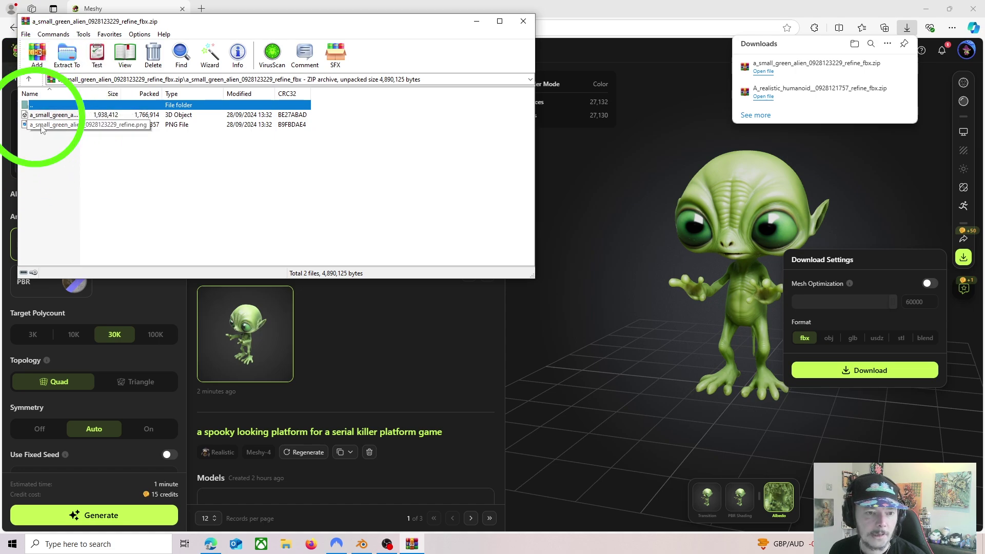
click(523, 22)
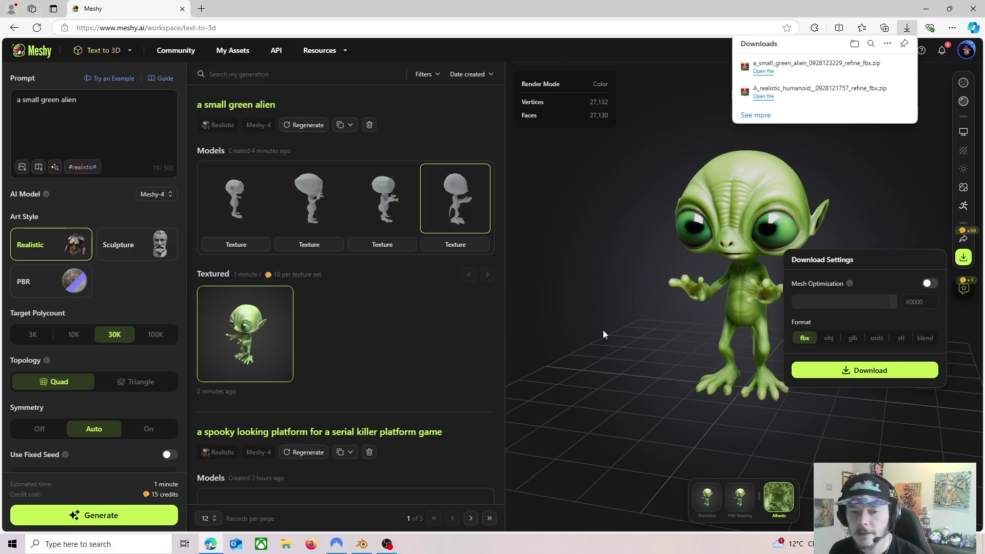
Dismiss the downloads list and download settings, then orbit the textured alien.
click(642, 304)
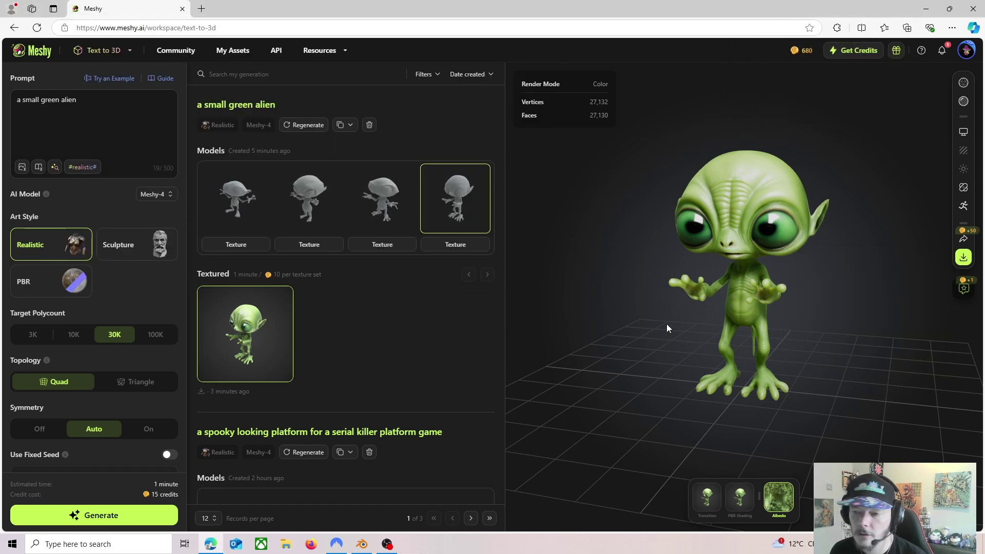
drag(666, 347, 682, 362)
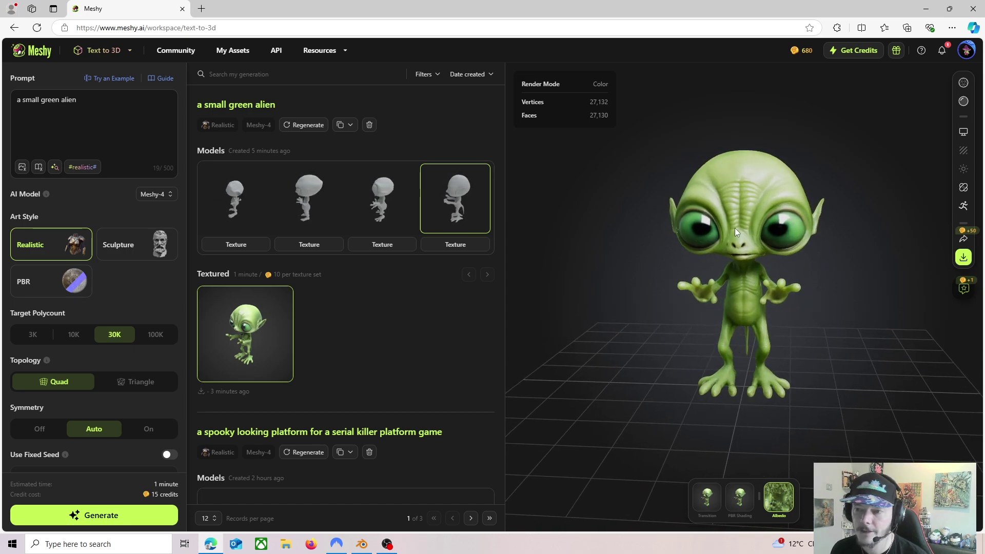
Back in Blender, import a_small_gre...29_refine.fbx through File > Import > FBX.
key(alt+Tab)
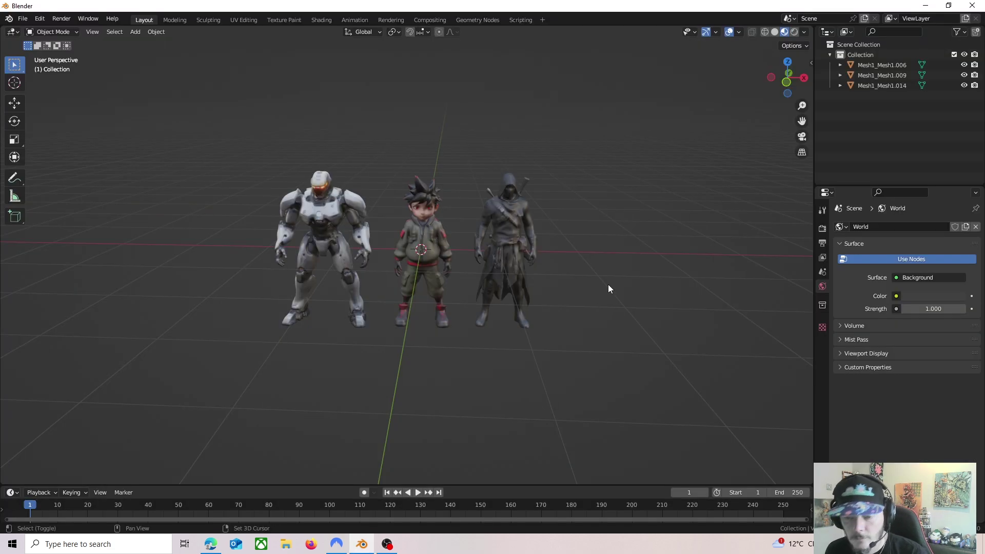
scroll(443, 316, up, 2)
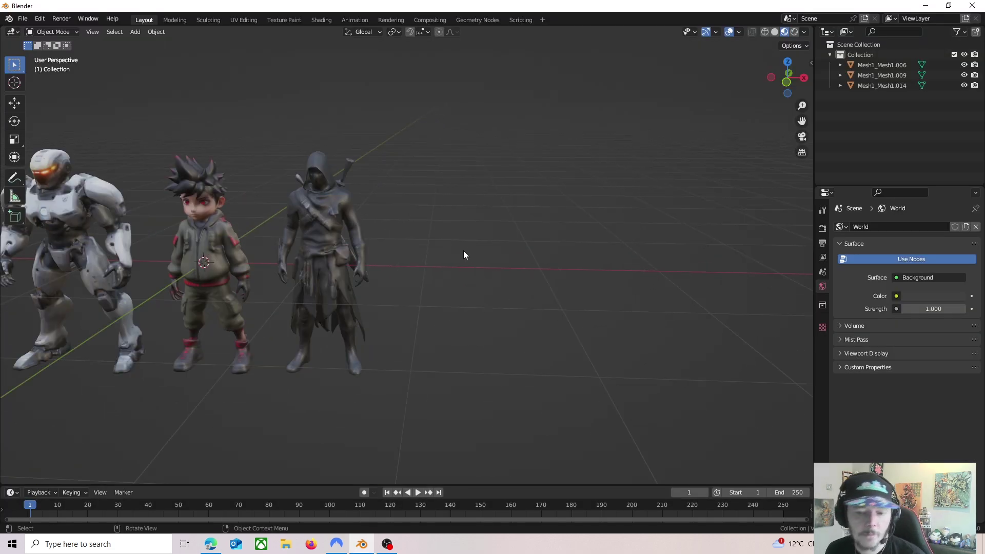
click(21, 18)
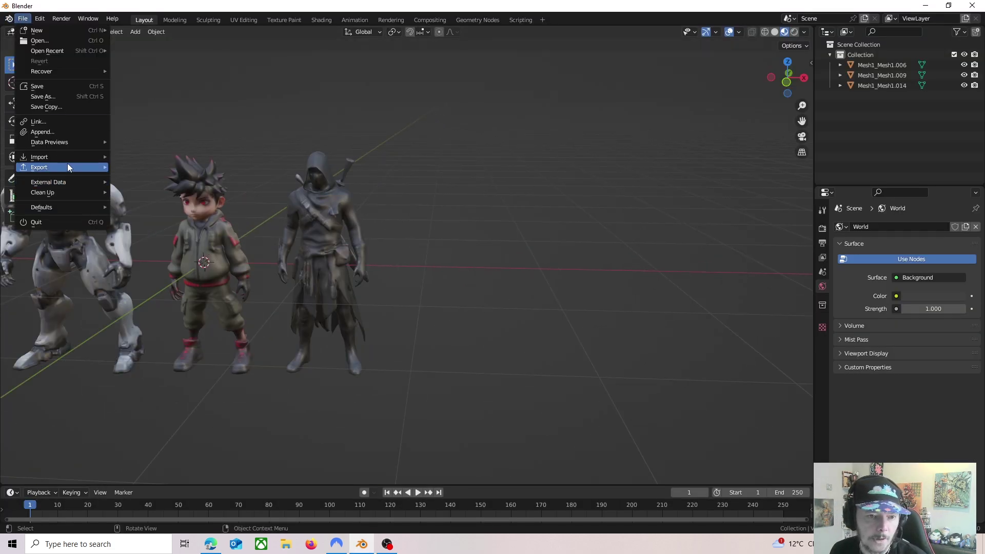
mouse_move(66, 158)
click(163, 259)
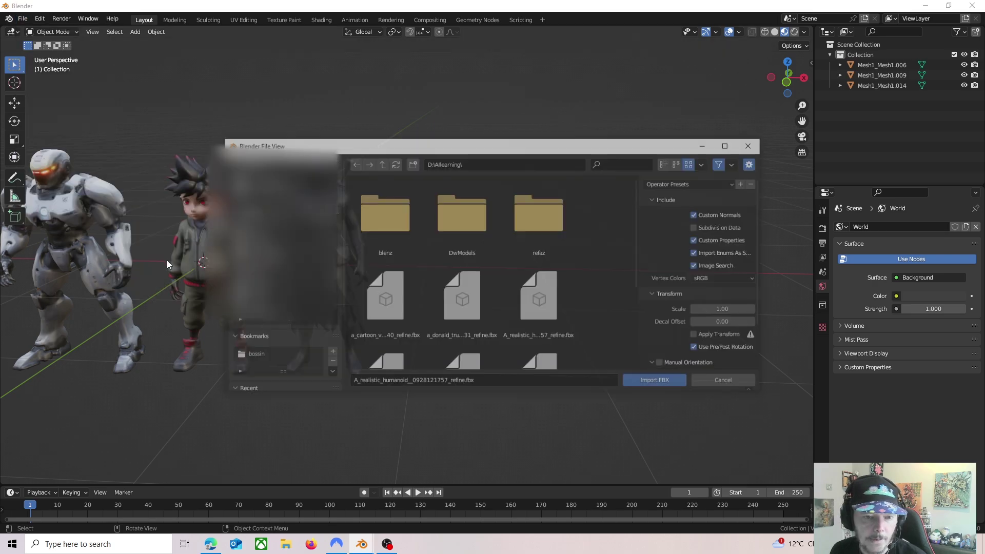
scroll(528, 328, down, 1)
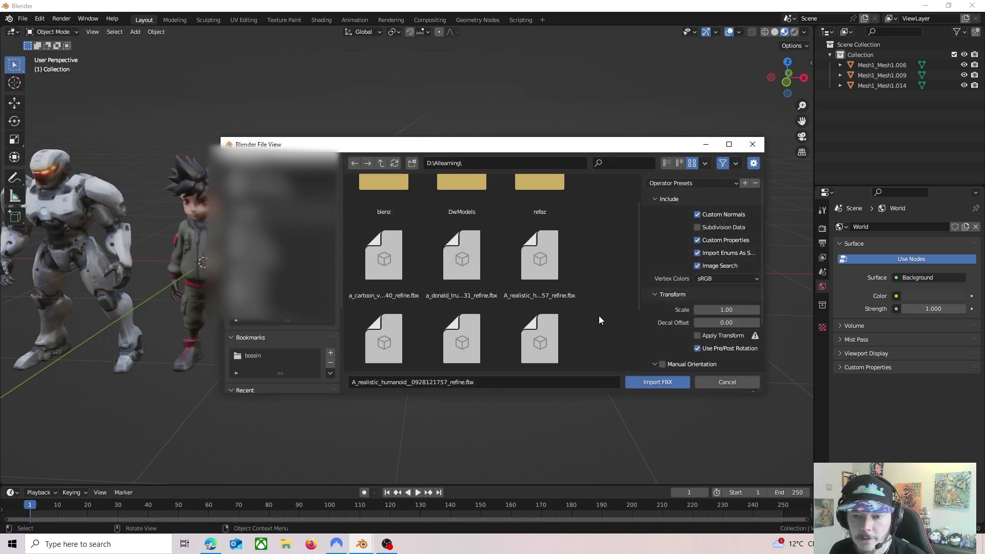
scroll(598, 315, down, 2)
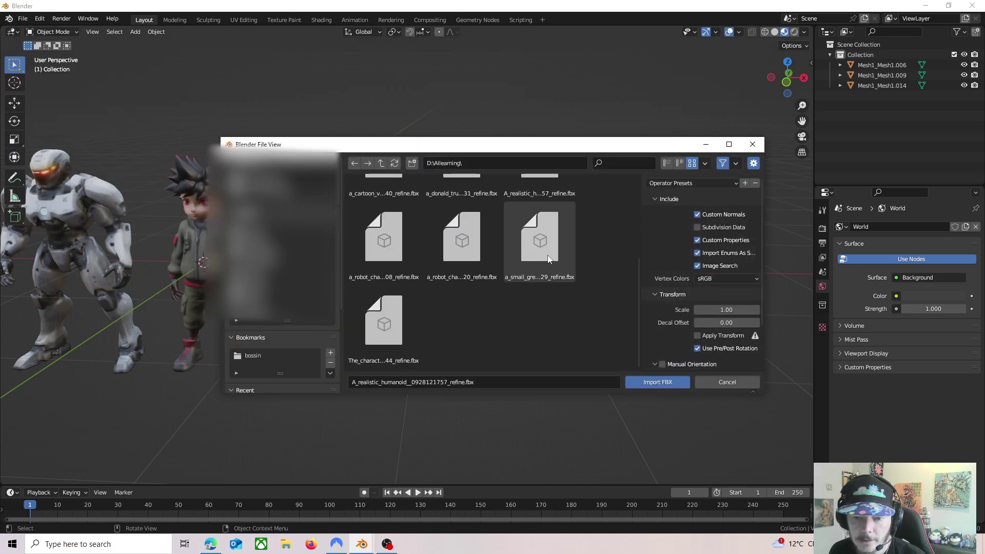
click(540, 244)
click(662, 383)
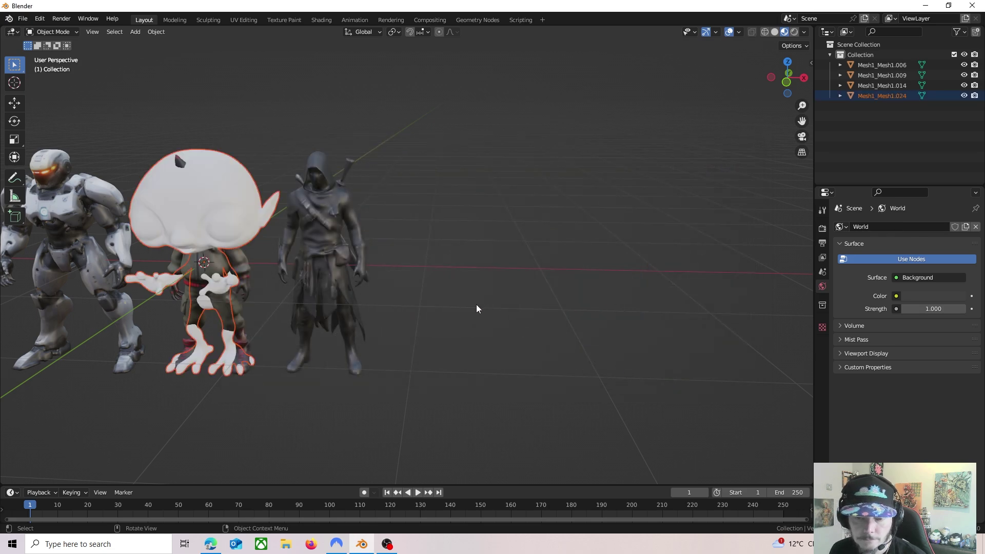
Slide the imported alien along X to the right of the other characters.
key(g)
key(x)
click(686, 278)
Add a new material to the alien and rename it to aliengreen.
scroll(566, 323, down, 2)
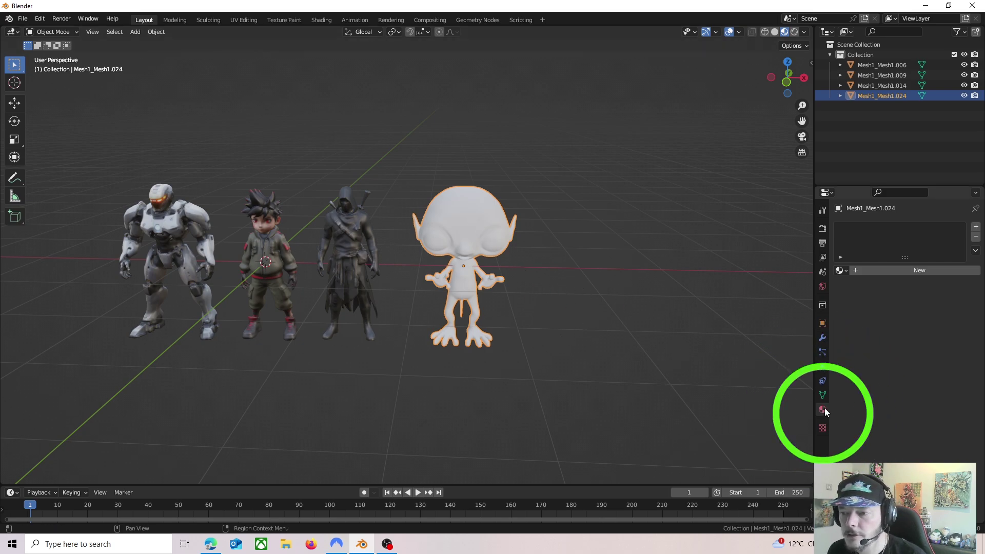
click(915, 270)
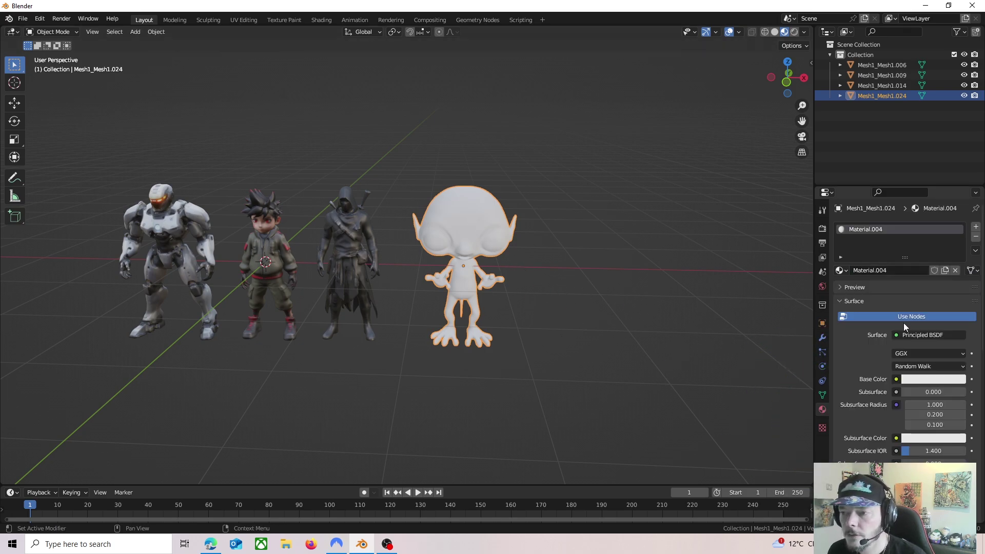
click(884, 270)
text(aliengreen)
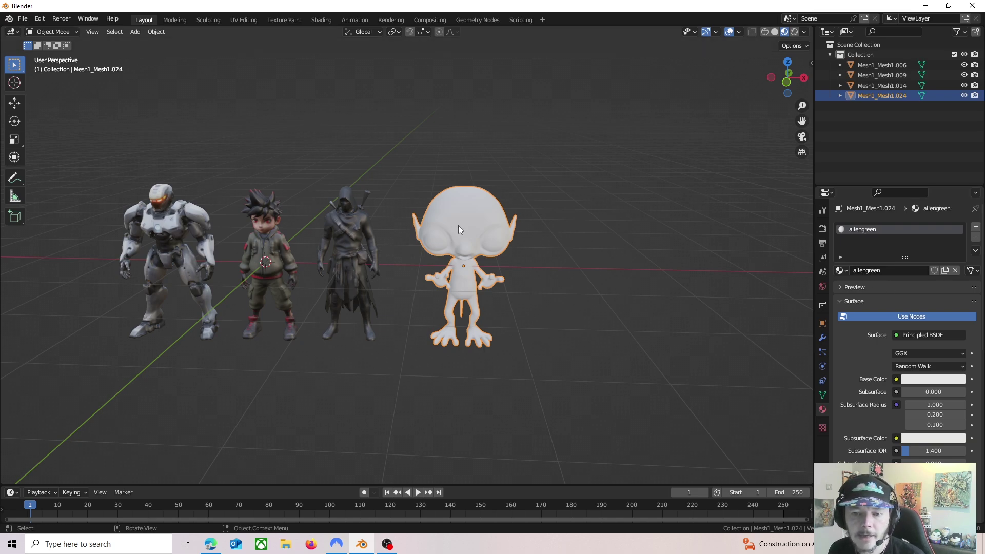
In the Shading workspace, add an Image Texture node left of the alien's shader.
click(321, 22)
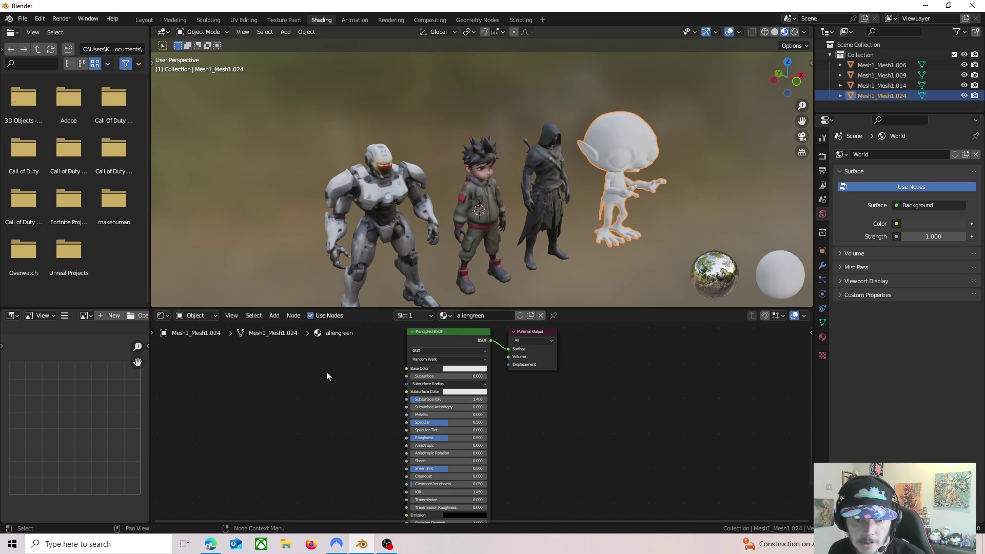
click(276, 317)
mouse_move(291, 375)
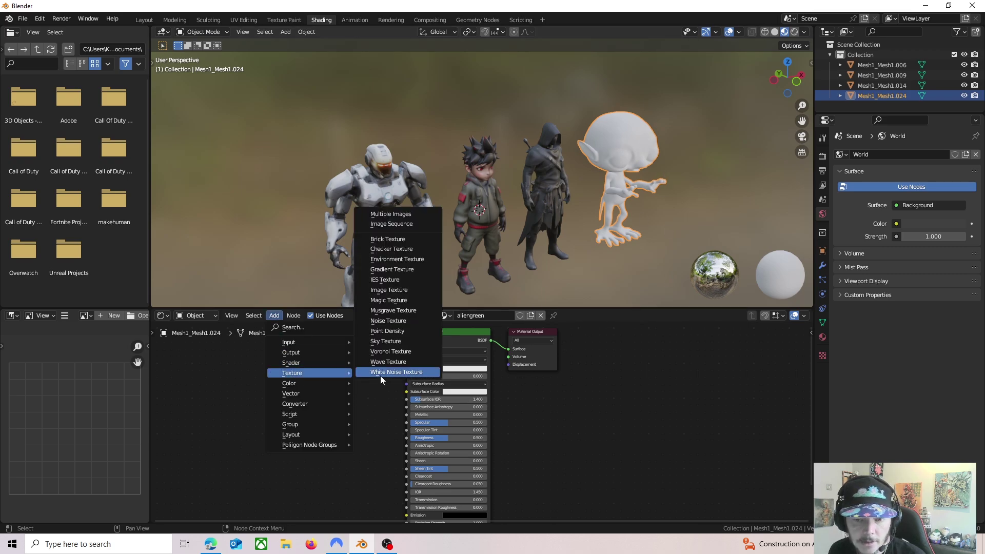
click(396, 290)
click(281, 366)
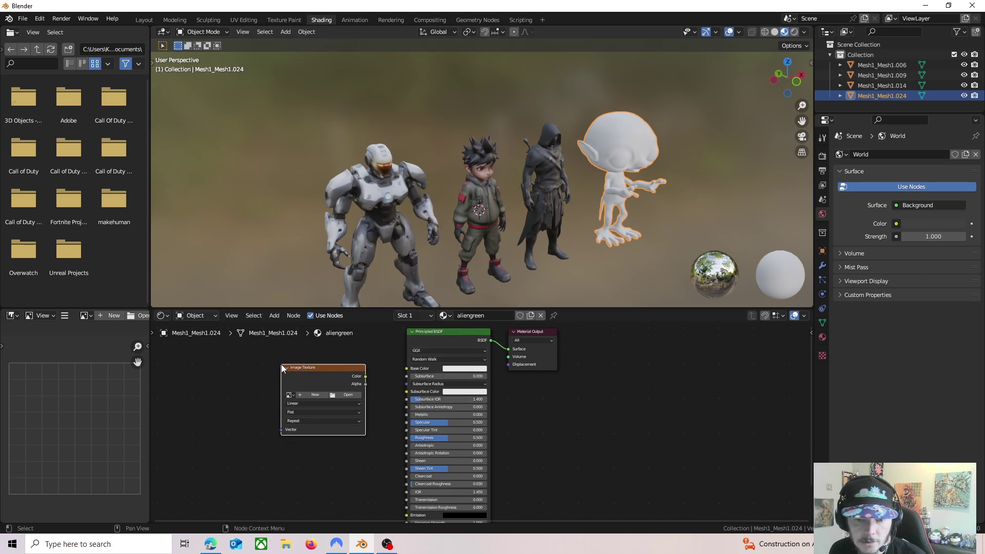
Load the green alien PNG into the node and wire its Color into Base Color.
click(347, 395)
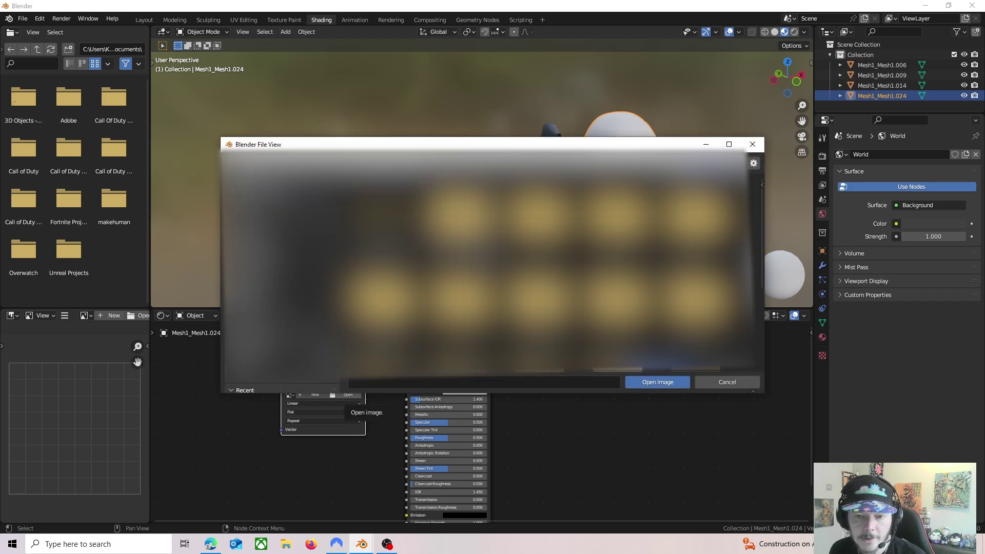
click(605, 309)
click(659, 383)
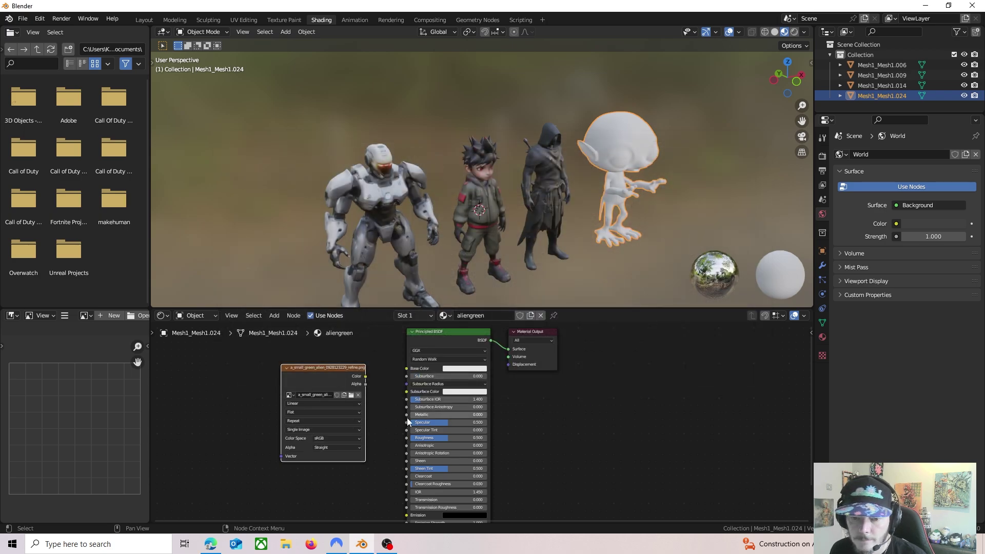
click(377, 380)
drag(365, 376, 408, 369)
Back in Layout, shift the textured alien slightly left and deselect it.
click(144, 20)
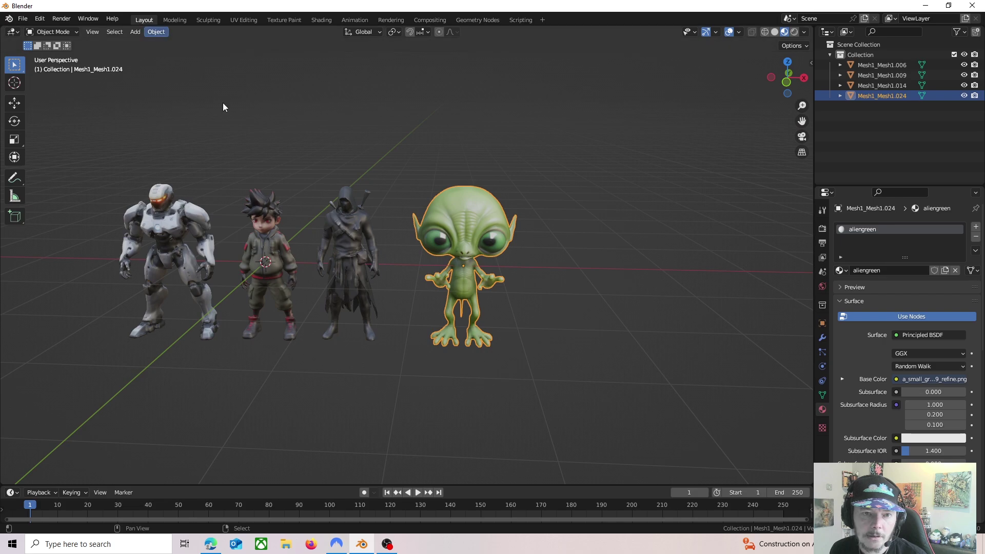
scroll(528, 272, down, 2)
scroll(517, 292, up, 3)
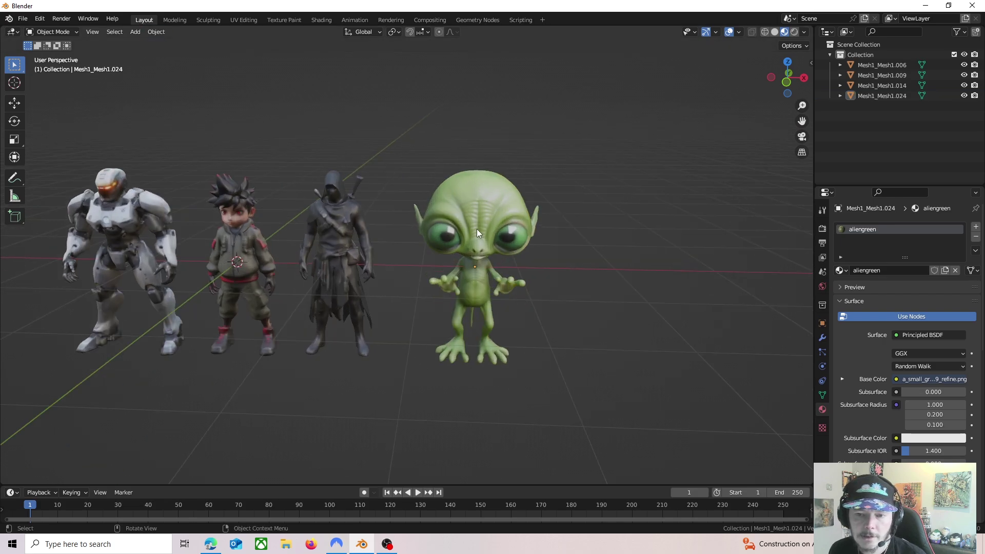
key(g)
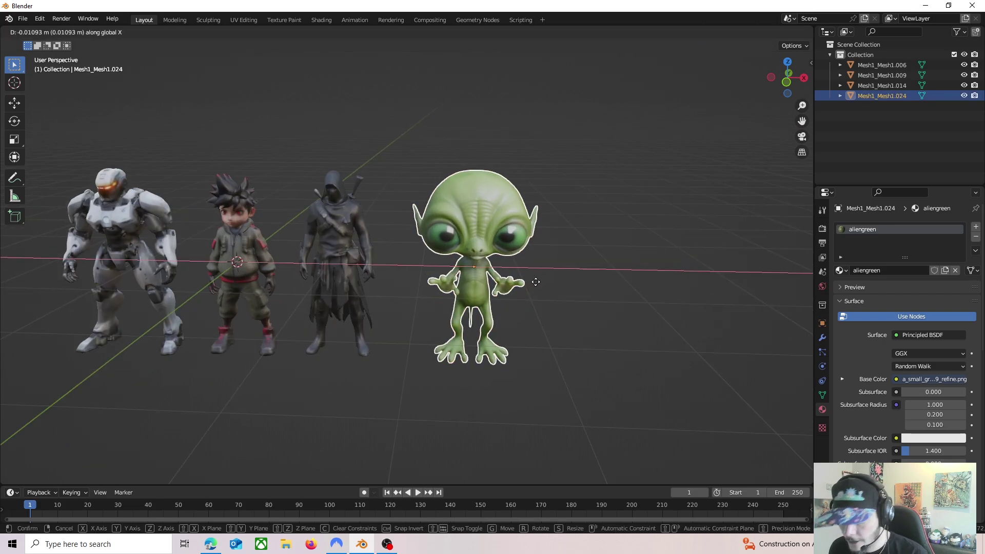
click(517, 276)
click(526, 278)
scroll(539, 287, down, 3)
scroll(549, 292, up, 2)
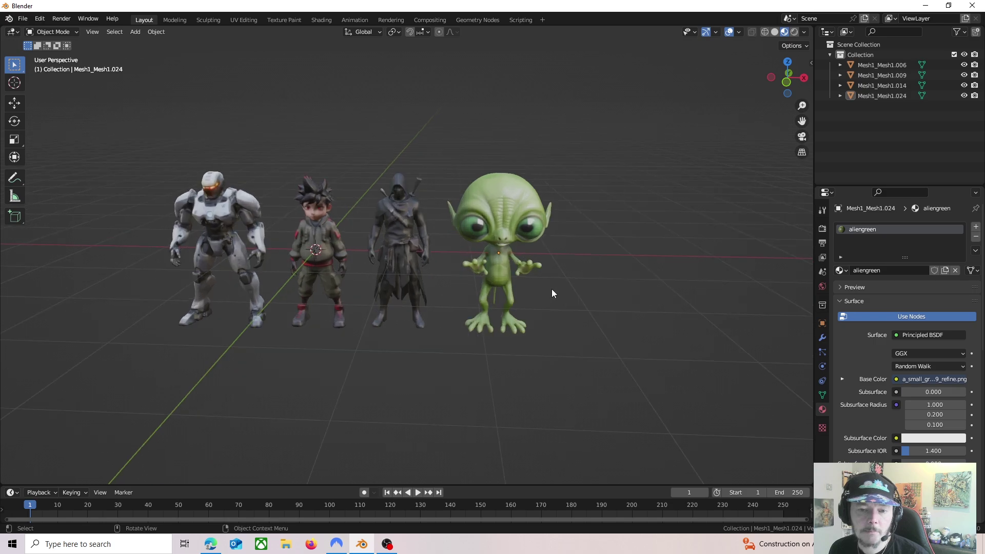